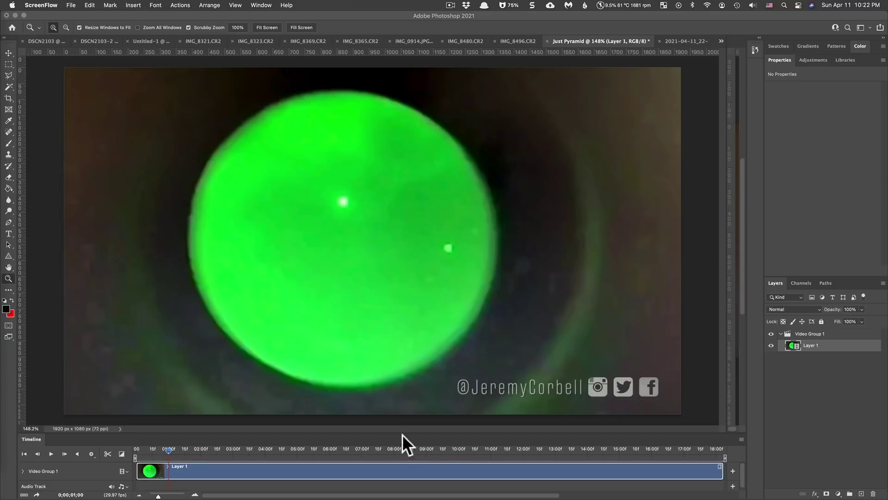
Scrub the video to about 8 seconds, play it, and stop on the triangle frame near 13;15
left_click(374, 453)
left_click_drag(172, 451, 420, 449)
key("space")
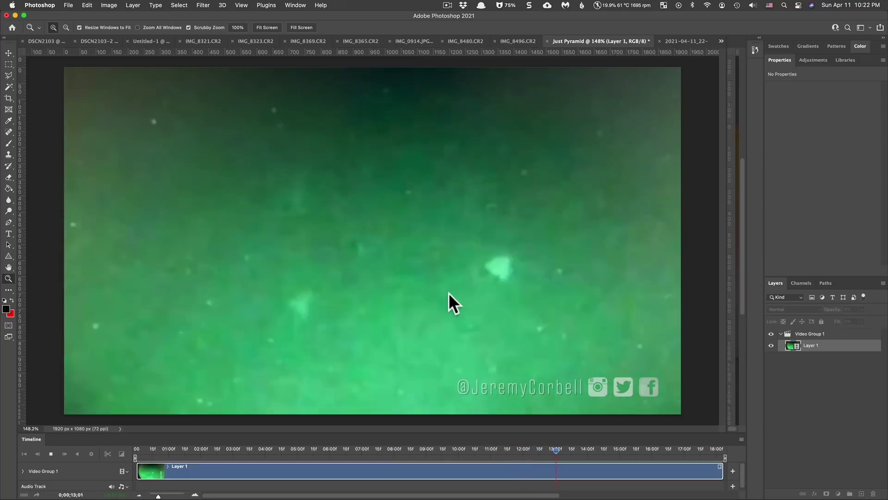
key("space")
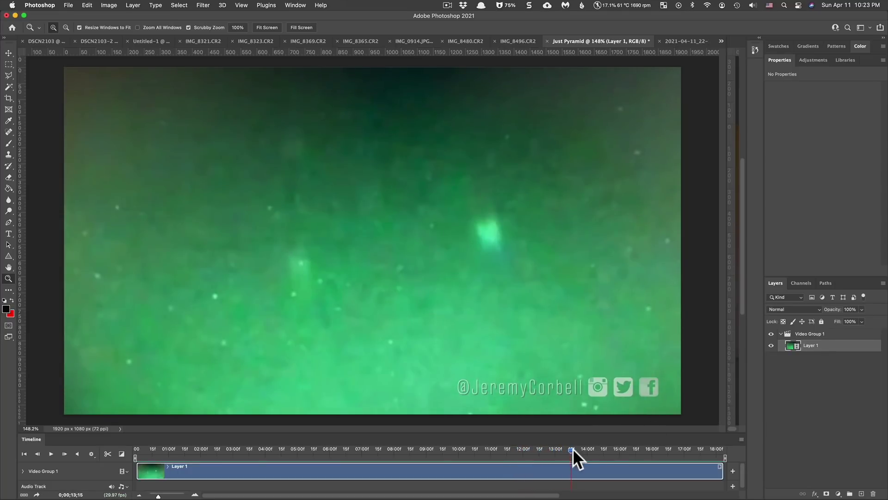
left_click_drag(570, 448, 582, 445)
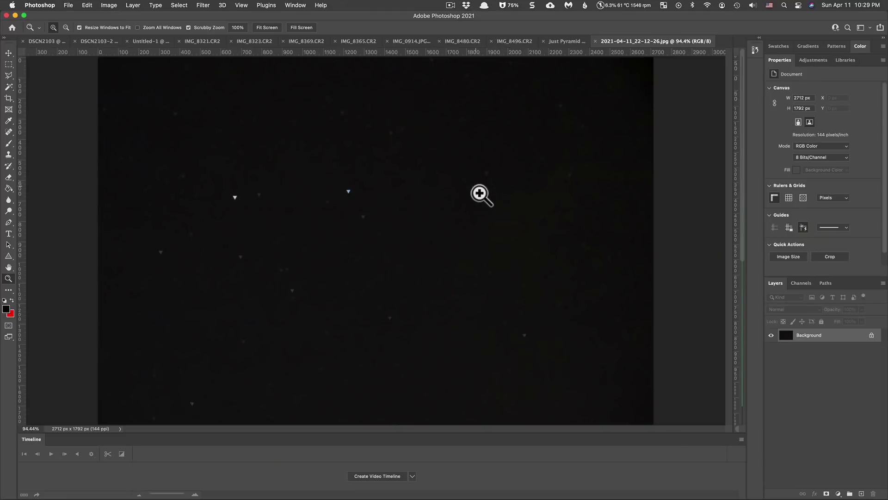
Scrubby-zoom the night-sky JPG to 580% on its triangular star points, then zoom back out
mouse_move(327, 202)
left_mouse_down()
mouse_move(369, 207)
mouse_move(319, 202)
left_mouse_up()
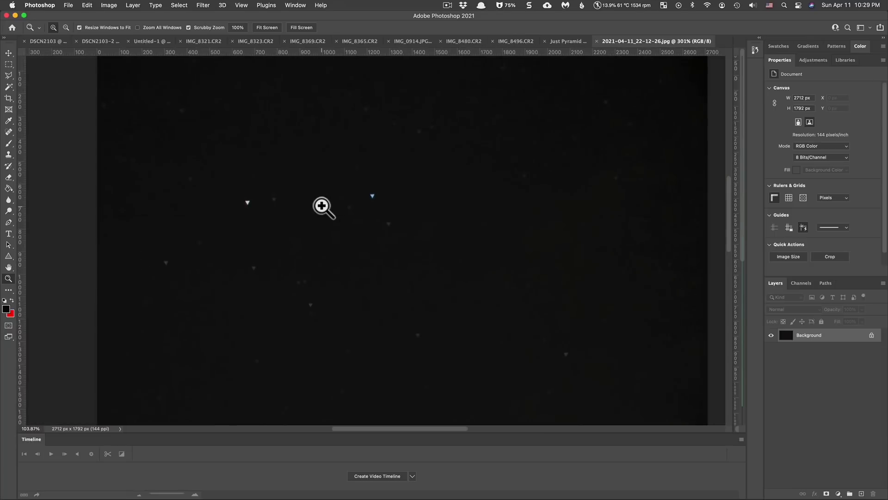
mouse_move(301, 279)
left_mouse_down()
mouse_move(320, 304)
mouse_move(352, 307)
left_mouse_up()
mouse_move(319, 238)
left_mouse_down()
mouse_move(329, 240)
mouse_move(296, 234)
left_mouse_up()
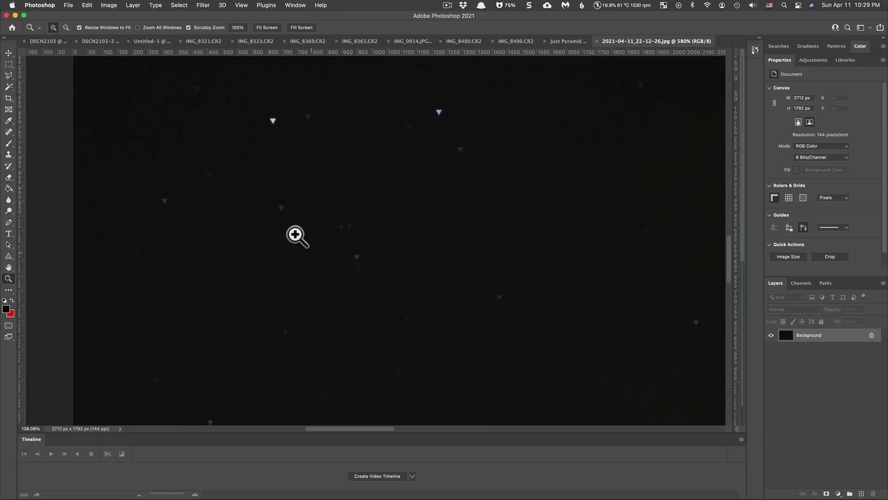
left_click_drag(440, 161, 421, 160)
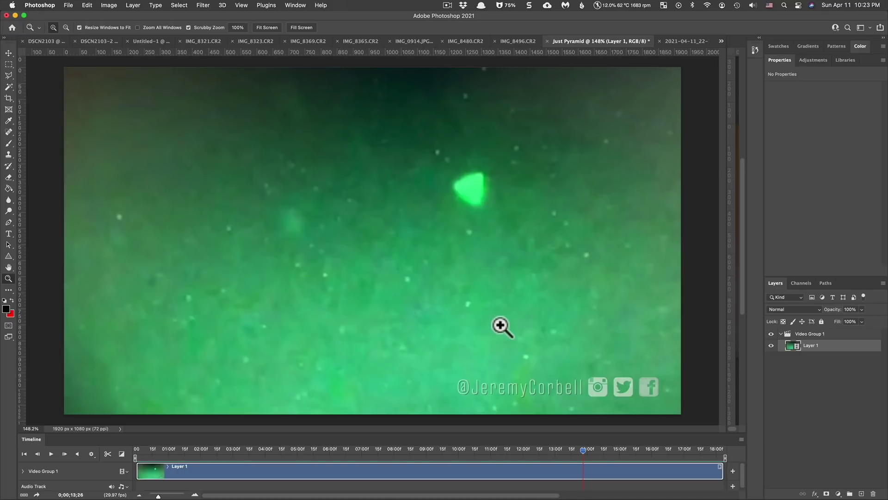
Step the video frame by frame past 14;00, then drag the playhead back to 0;00;13;09
key("Right")
key("Right")
key("Right")
key("Right")
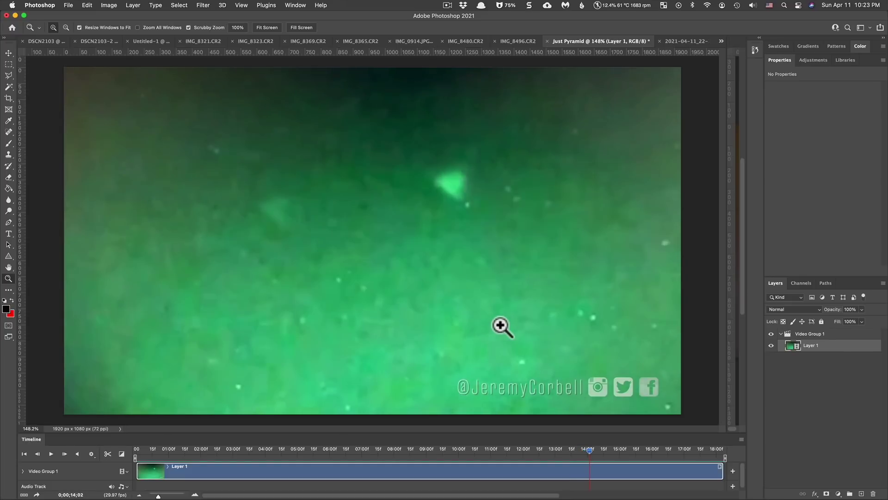
key("Right")
key("Right")
key("Right")
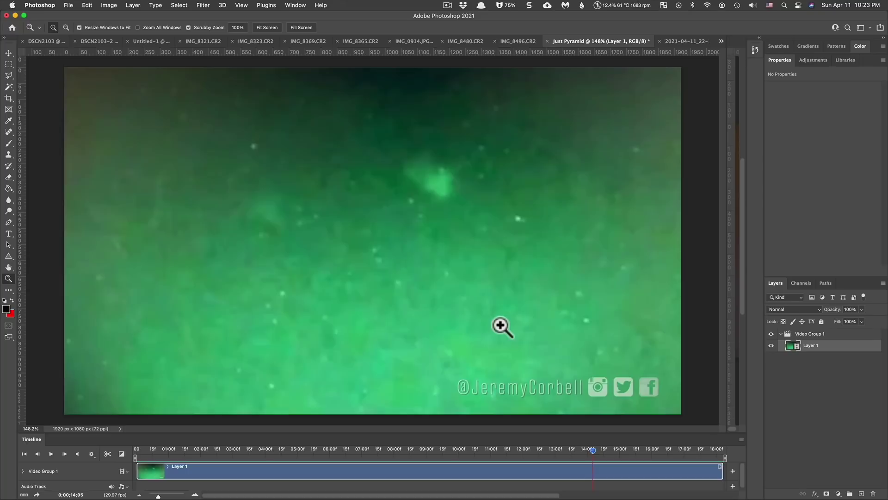
key("Right")
key("Right")
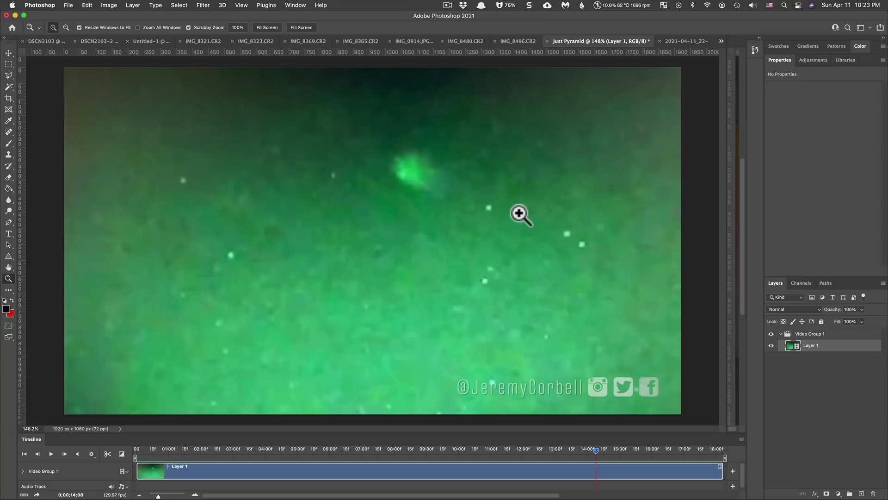
key("Right")
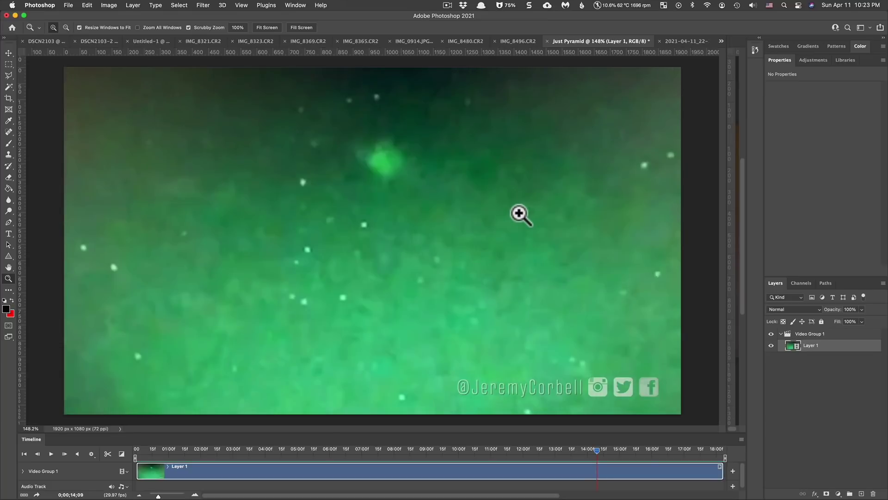
key("Right")
key("Right")
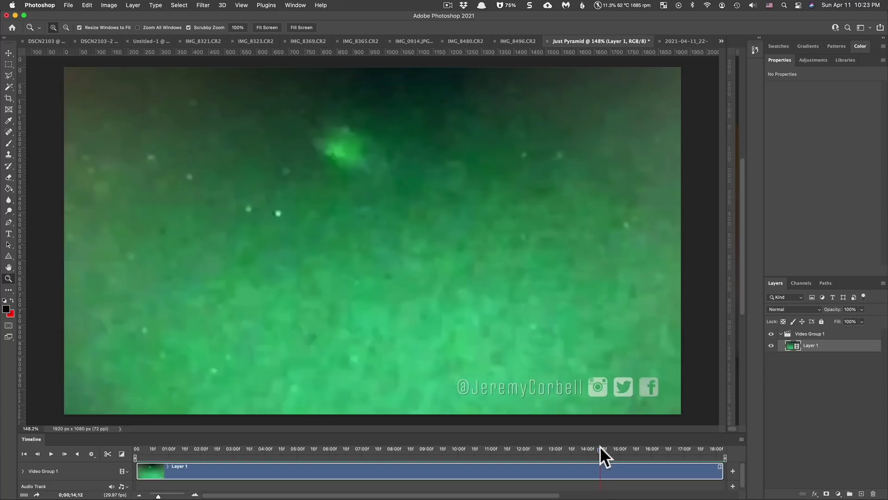
left_click_drag(600, 449, 564, 449)
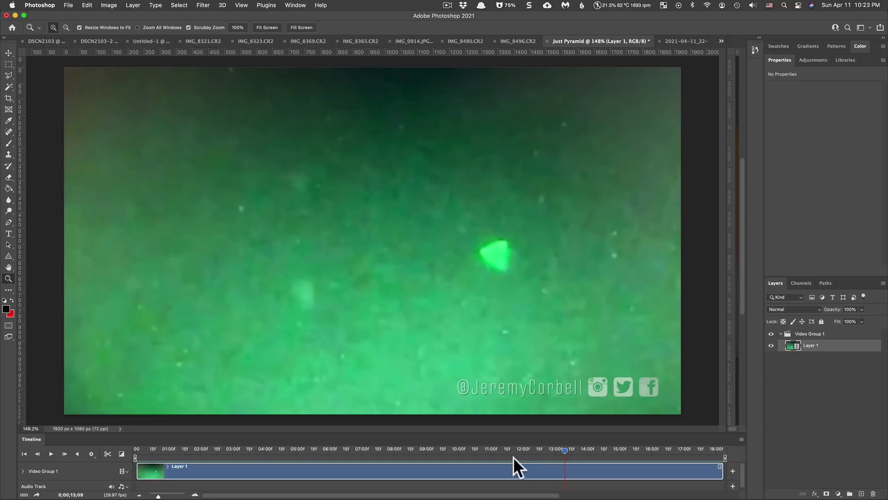
Zoom out to about 103%, scrub the timeline, and rewind to frame 0;00;00;27
left_click_drag(472, 293, 456, 291)
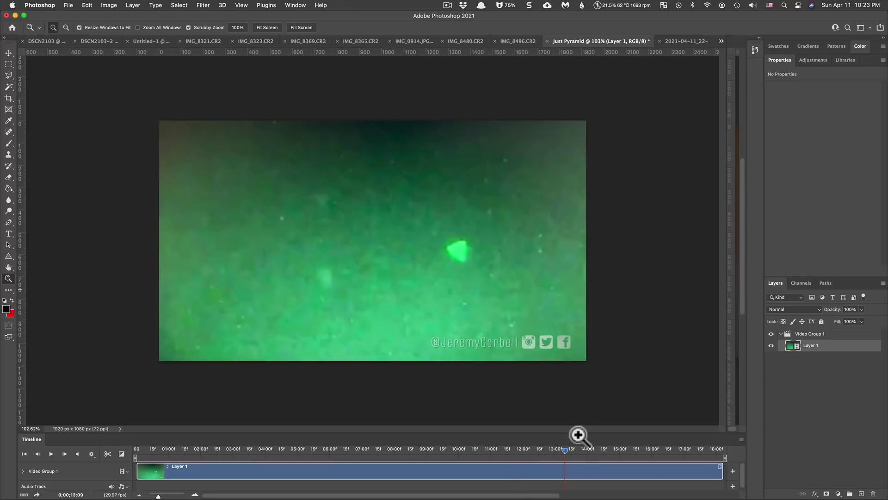
mouse_move(565, 448)
left_mouse_down()
mouse_move(518, 442)
mouse_move(595, 439)
left_mouse_up()
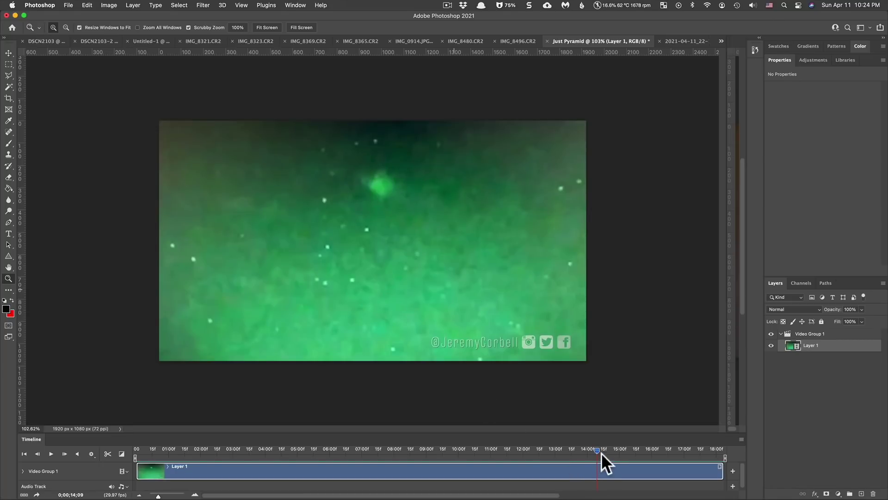
left_click_drag(595, 449, 547, 451)
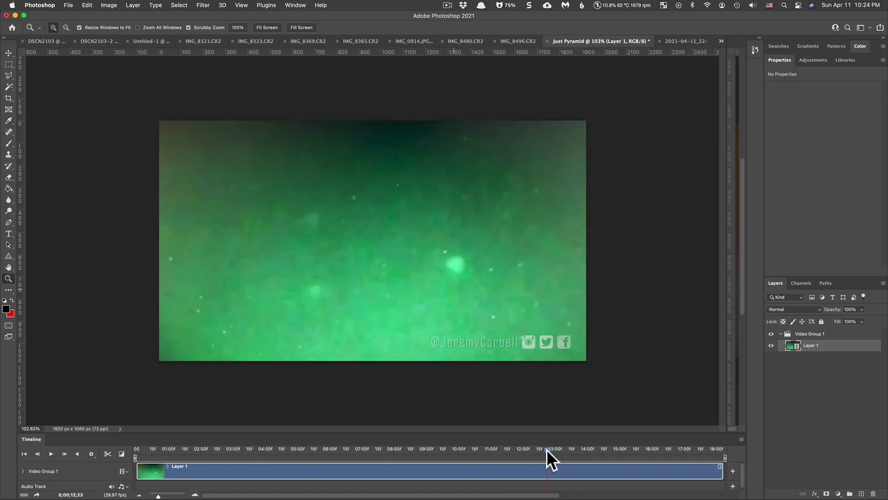
left_click_drag(546, 450, 164, 443)
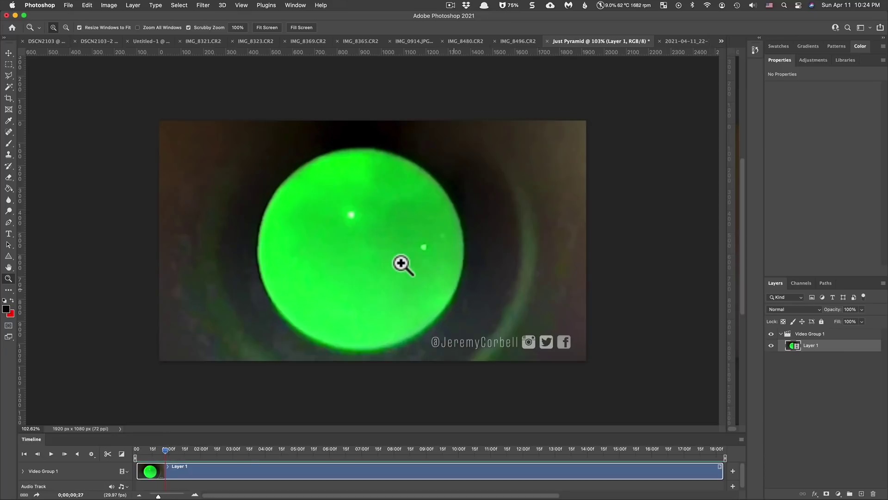
Scrubby-zoom into the green circle to about 353% to enlarge its two bright lights
left_click_drag(378, 234, 421, 245)
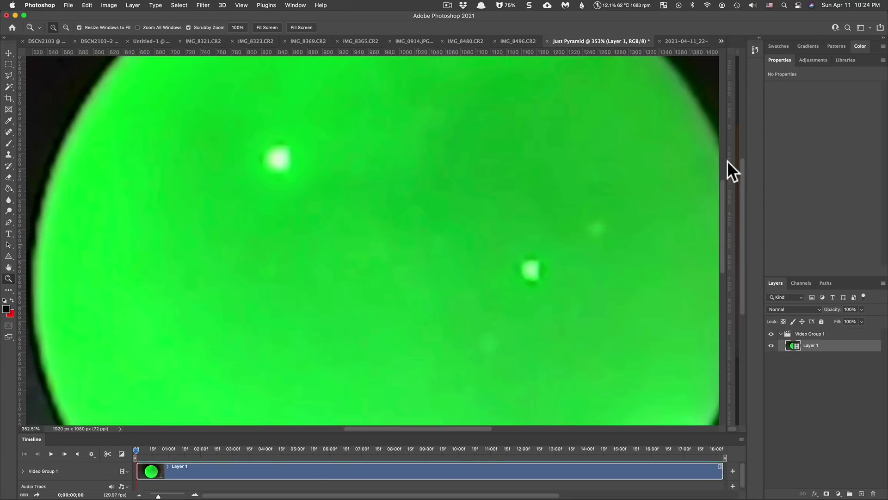
Pan the left view onto the two bright dots and park the right copy's video at 0;00;05;03
left_click_drag(726, 145, 432, 138)
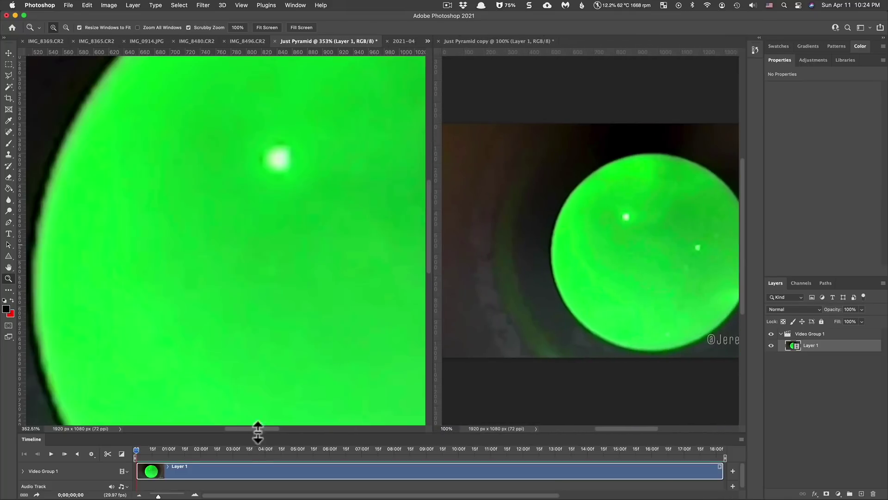
left_click_drag(262, 426, 284, 423)
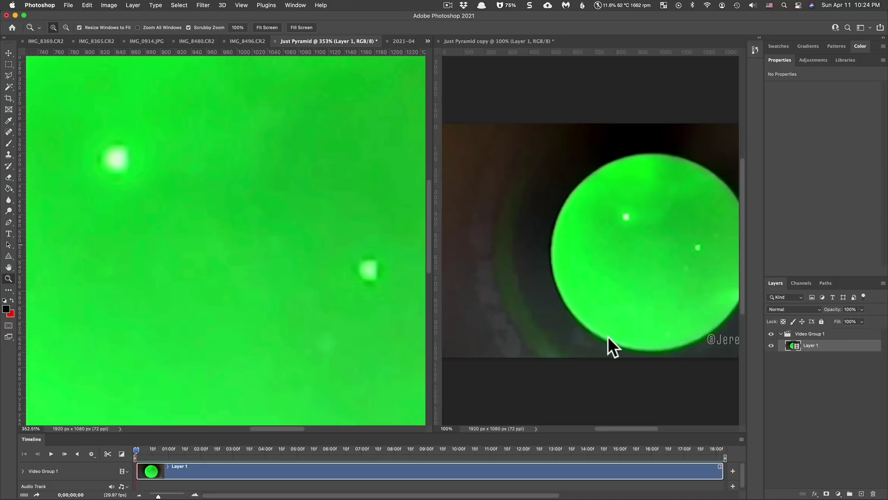
left_click(618, 114)
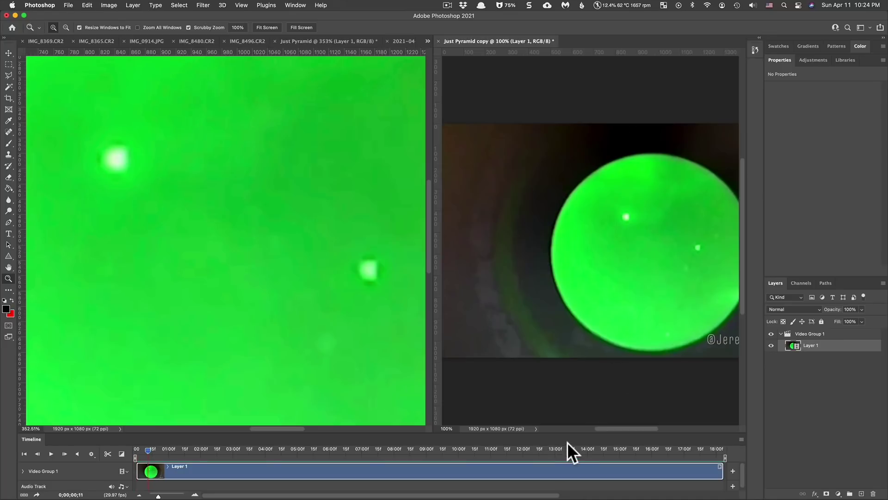
mouse_move(146, 450)
left_mouse_down()
mouse_move(412, 459)
mouse_move(541, 432)
left_mouse_up()
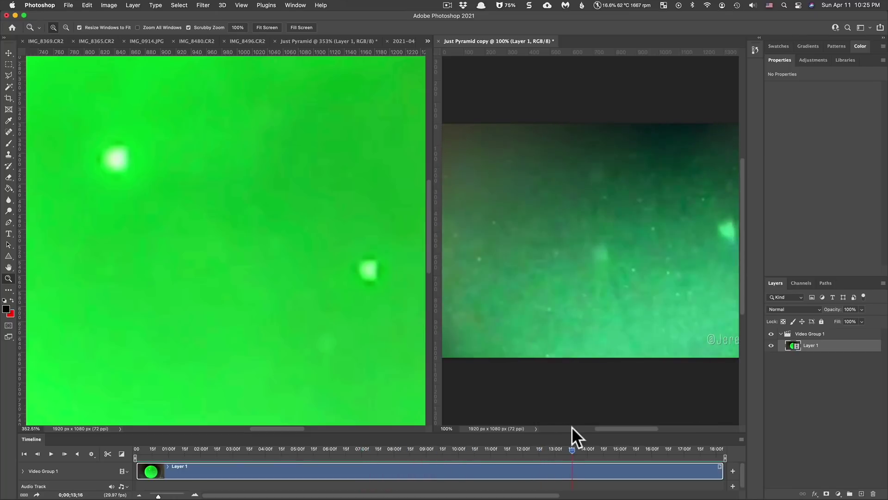
mouse_move(534, 423)
left_mouse_down()
mouse_move(378, 419)
mouse_move(279, 432)
mouse_move(301, 433)
left_mouse_up()
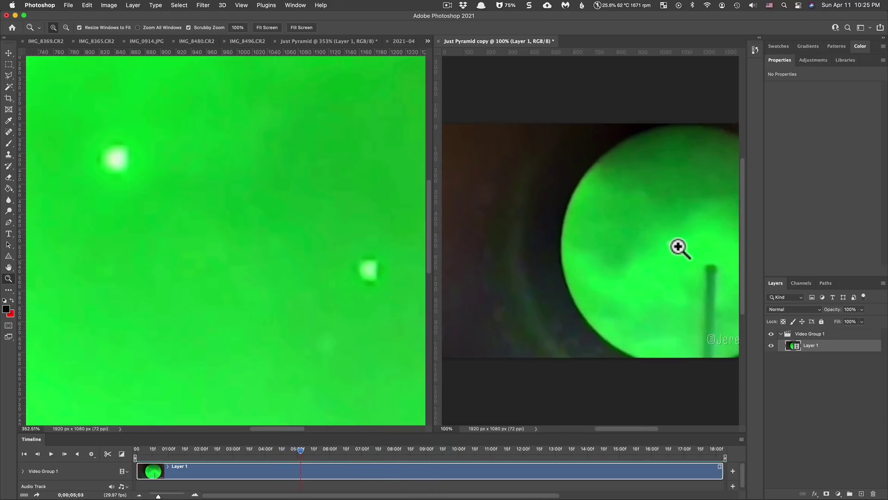
Zoom the right copy and the left document in and out onto the small bright dots
left_click_drag(680, 245, 726, 253)
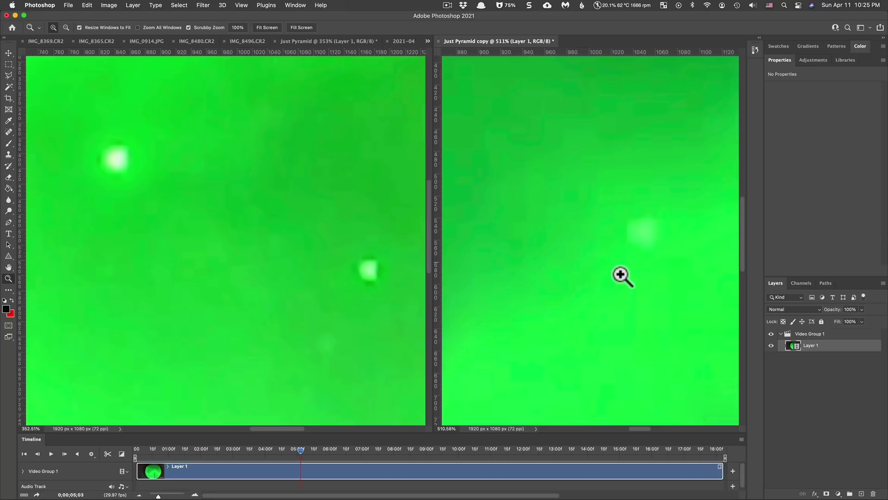
left_click_drag(632, 295, 575, 298)
left_click(310, 257)
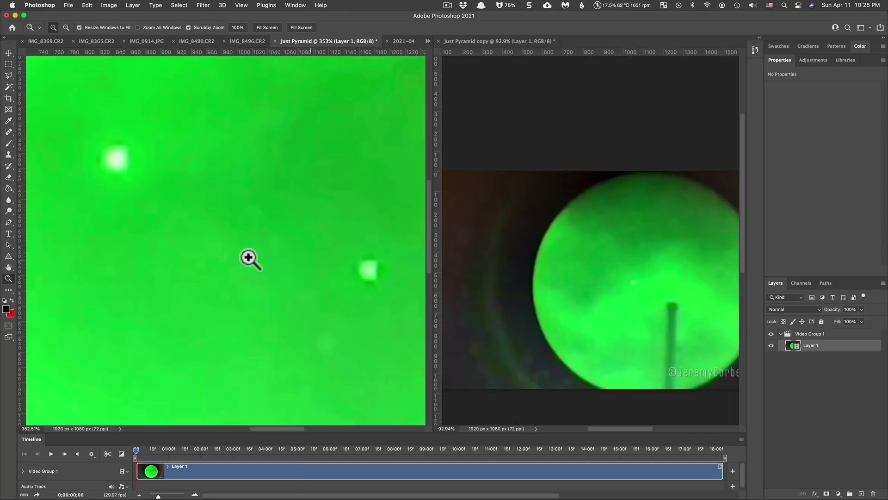
mouse_move(249, 258)
left_mouse_down()
mouse_move(224, 254)
mouse_move(238, 254)
left_mouse_up()
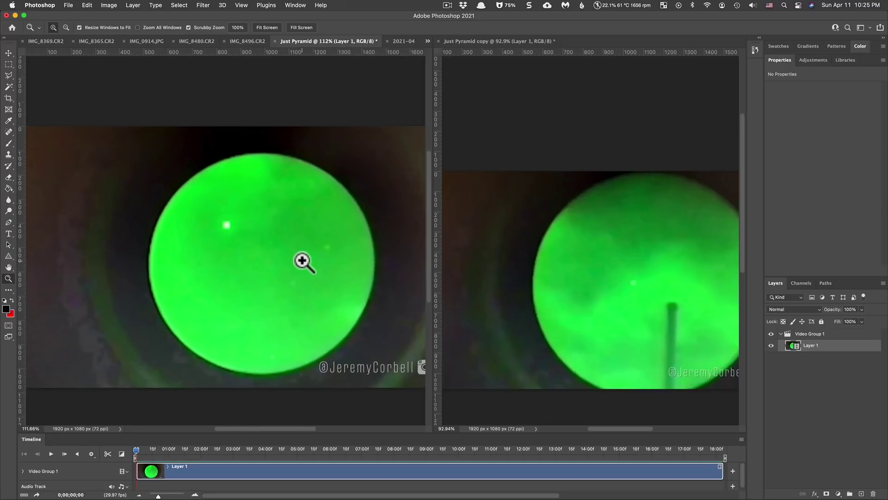
mouse_move(303, 259)
left_mouse_down()
mouse_move(327, 265)
mouse_move(322, 272)
left_mouse_up()
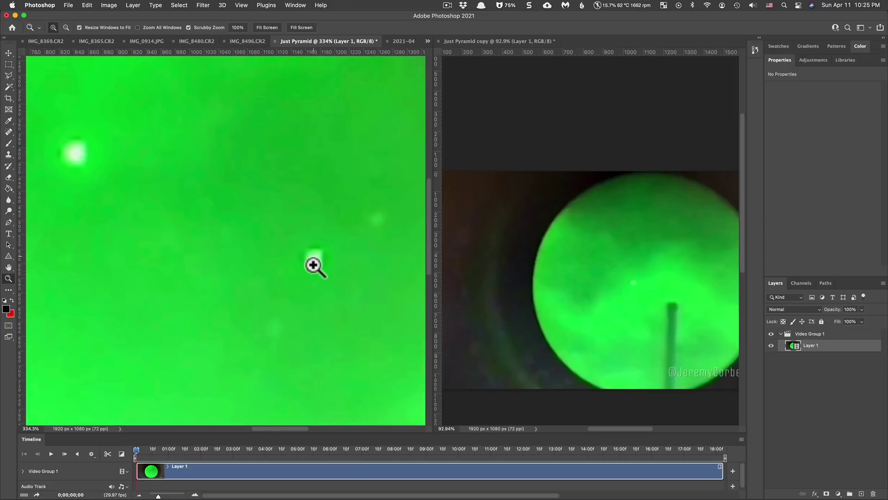
left_click(641, 282)
mouse_move(634, 288)
left_mouse_down()
mouse_move(680, 291)
mouse_move(640, 287)
mouse_move(654, 286)
left_mouse_up()
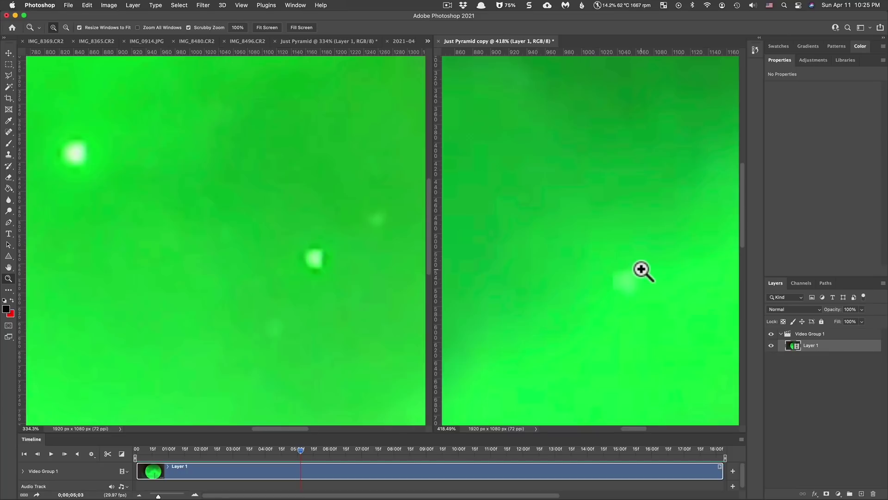
left_click_drag(632, 272, 604, 270)
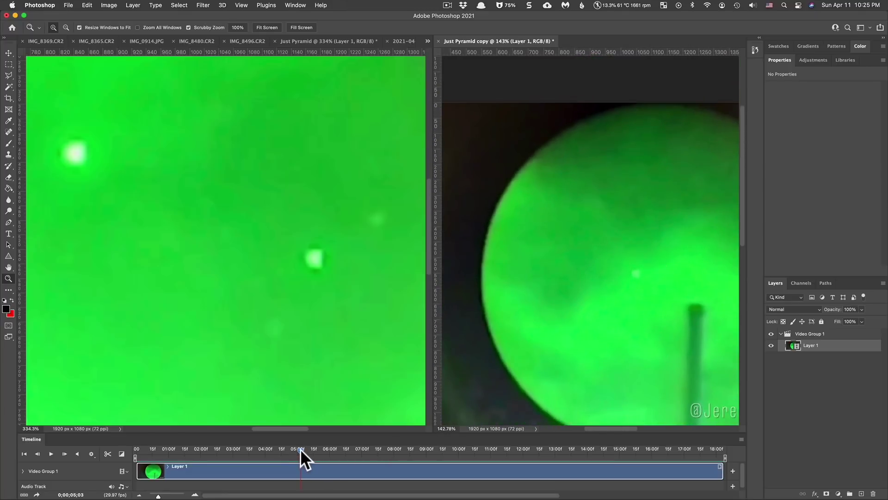
Advance the right copy to 0;00;06;01 and magnify its bright blob to 720%
left_click_drag(300, 449, 307, 448)
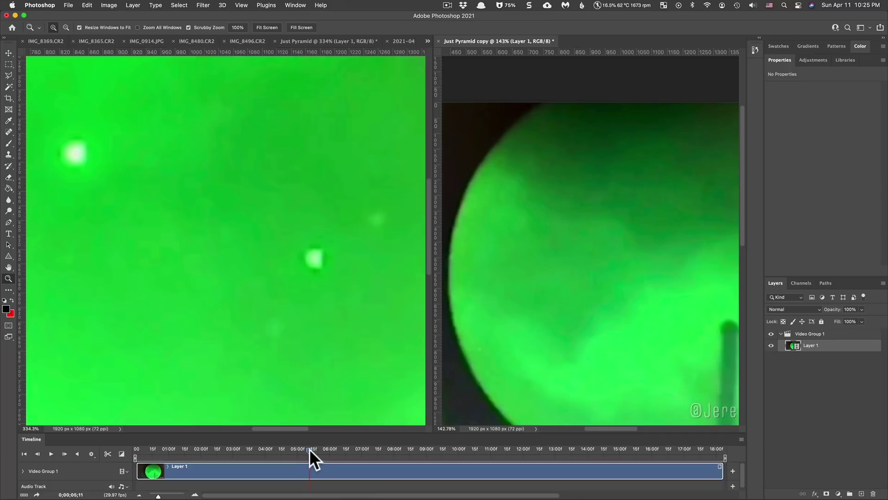
left_click_drag(309, 448, 329, 446)
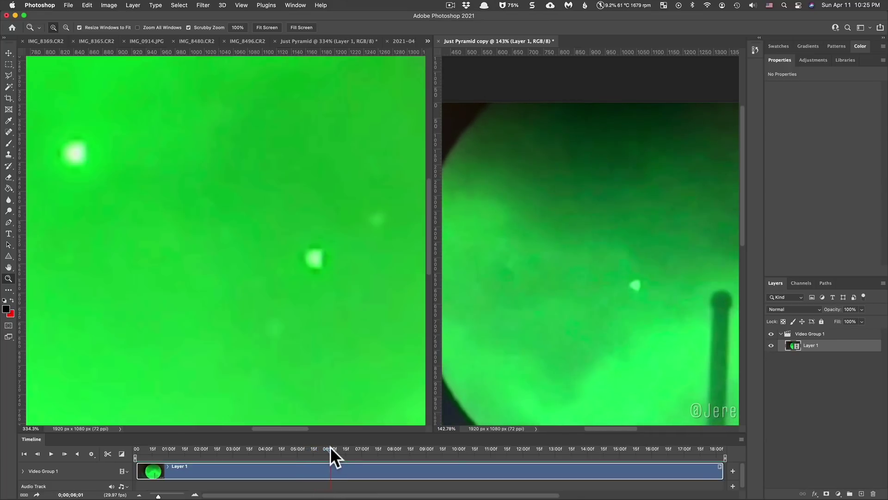
mouse_move(651, 291)
left_mouse_down()
mouse_move(691, 289)
mouse_move(651, 284)
mouse_move(669, 286)
left_mouse_up()
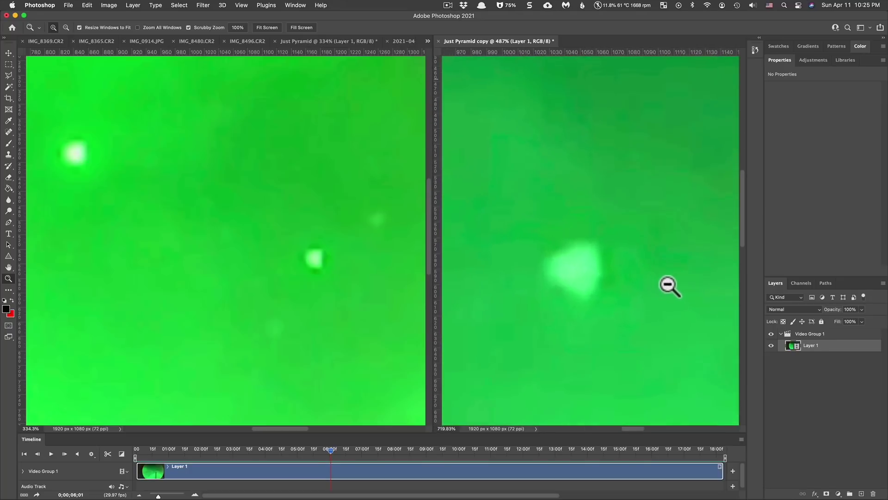
left_click(70, 145)
Zoom the left document out to about 78% showing the whole frame, and the right copy to 141%
left_click_drag(99, 165, 359, 273)
key("space")
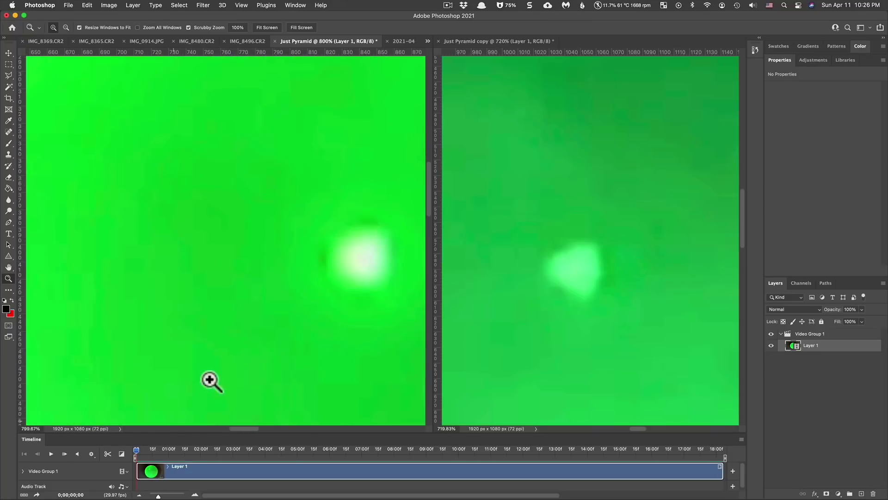
mouse_move(319, 263)
left_mouse_down()
mouse_move(219, 260)
mouse_move(264, 257)
mouse_move(248, 257)
left_mouse_up()
left_click(617, 249)
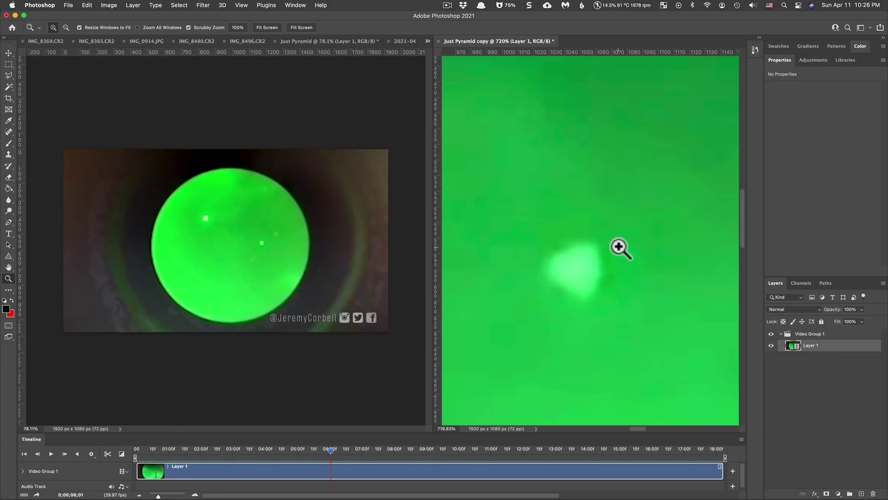
mouse_move(619, 247)
left_mouse_down()
mouse_move(569, 248)
mouse_move(601, 246)
left_mouse_up()
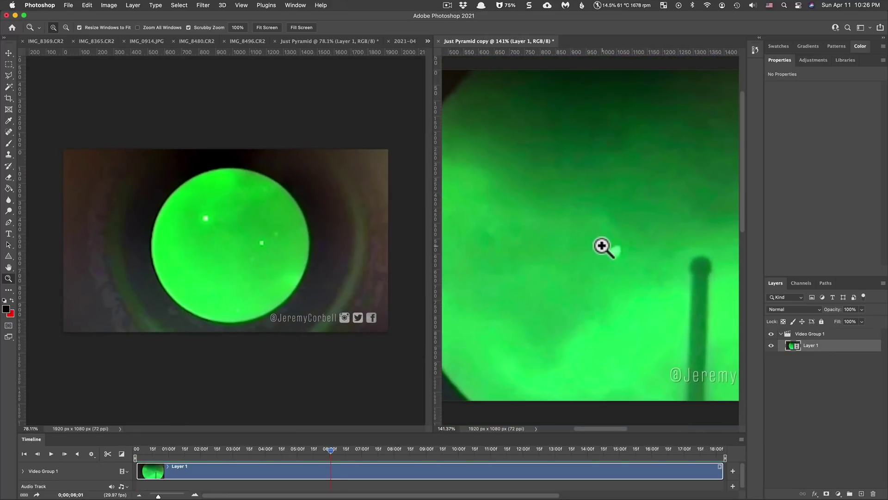